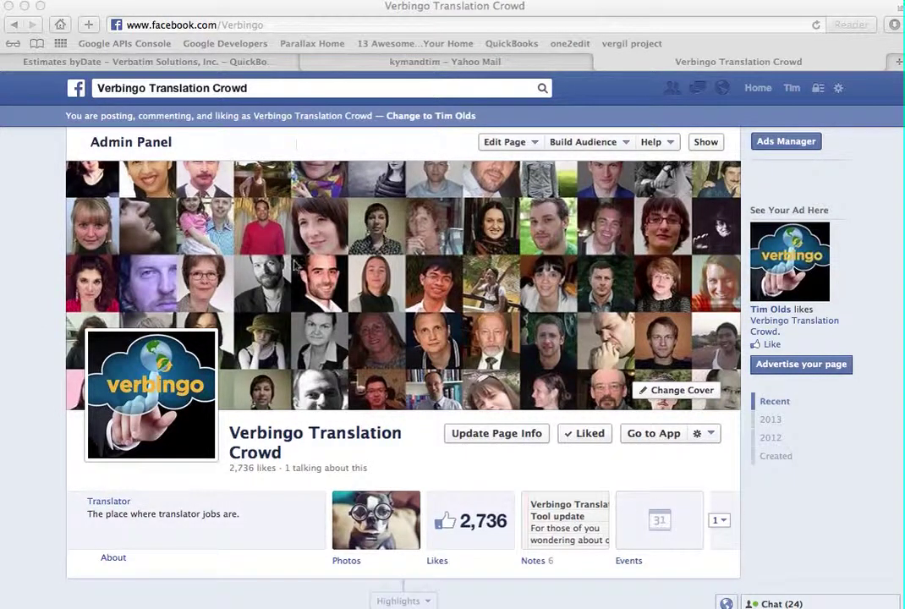
- Open the translation app from the Verbingo Translation Crowd Facebook page
scroll(296, 211, "down", 5)
scroll(295, 266, "up", 5)
scroll(295, 265, "down", 2)
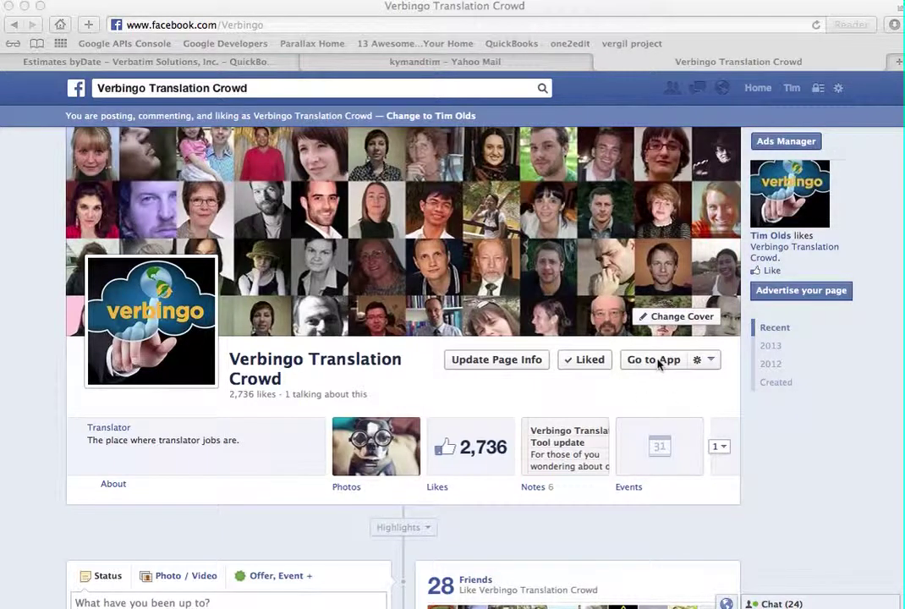
left_click(658, 361)
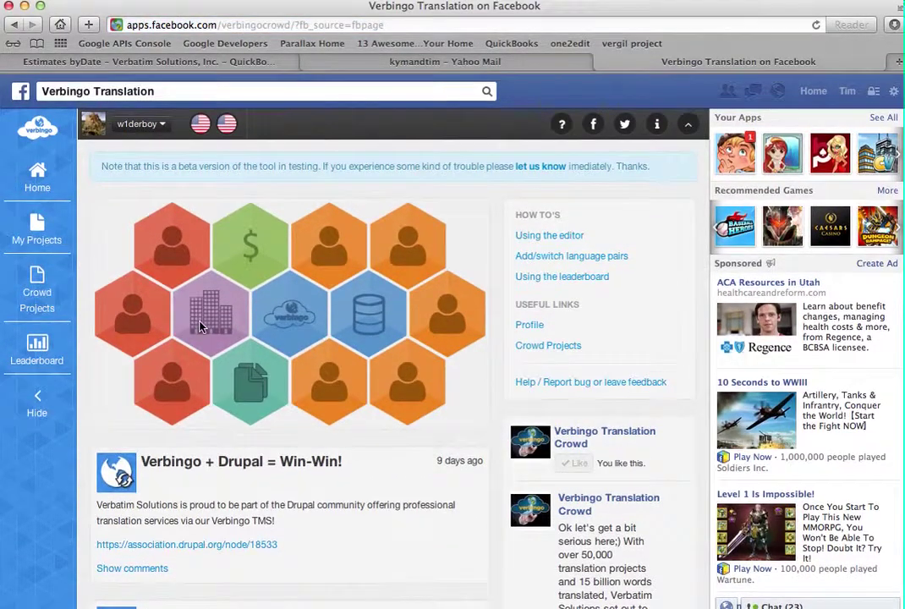
- Look through the news posts and videos on the Verbingo home page
scroll(200, 327, "down", 5)
scroll(200, 327, "down", 10)
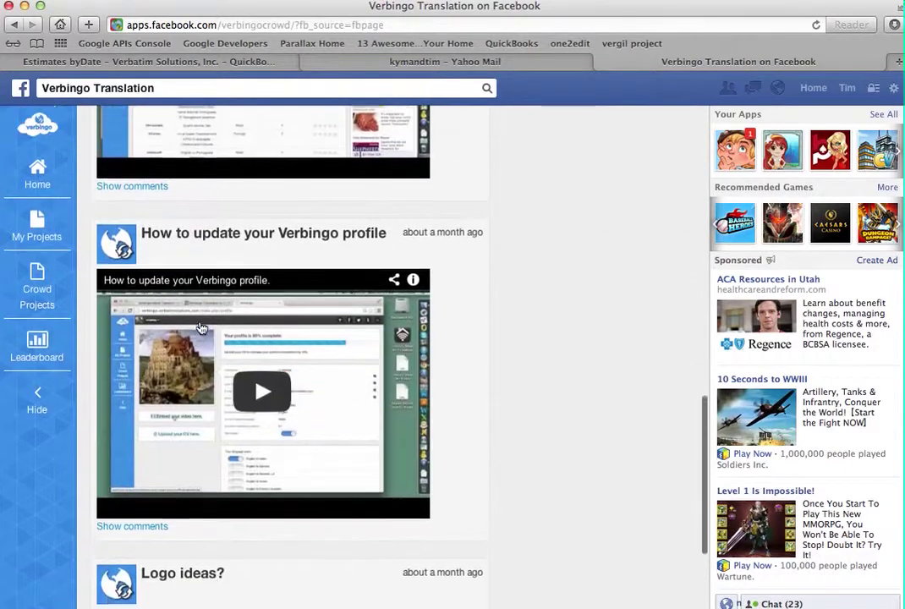
scroll(201, 328, "down", 8)
scroll(200, 327, "up", 15)
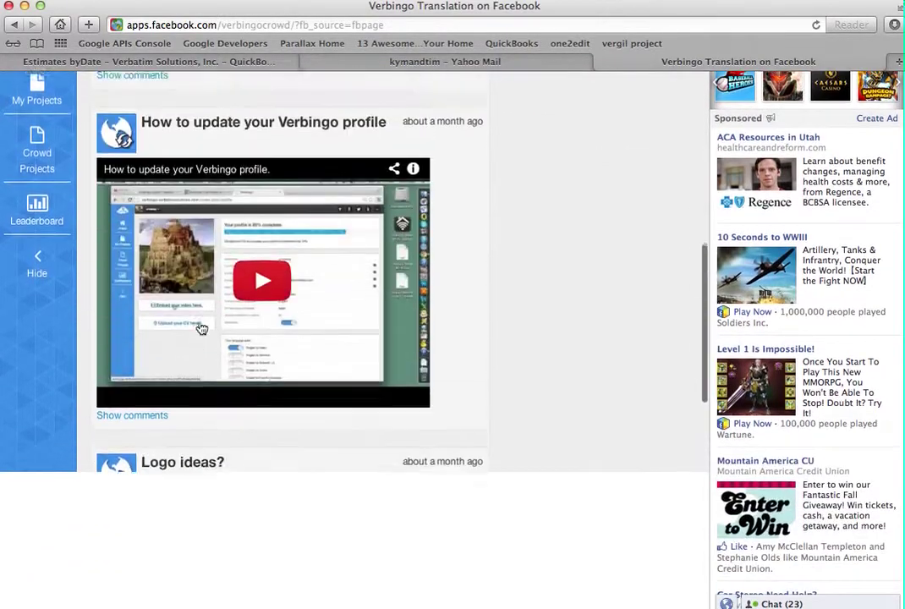
scroll(200, 327, "up", 18)
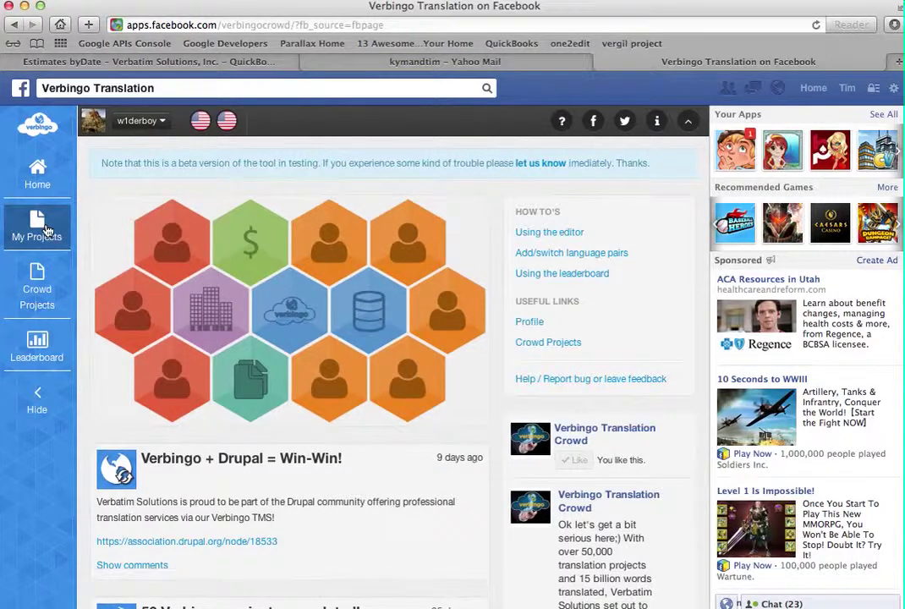
- Open the profile page and review the personal details, language pairs and areas of expertise
left_click(137, 122)
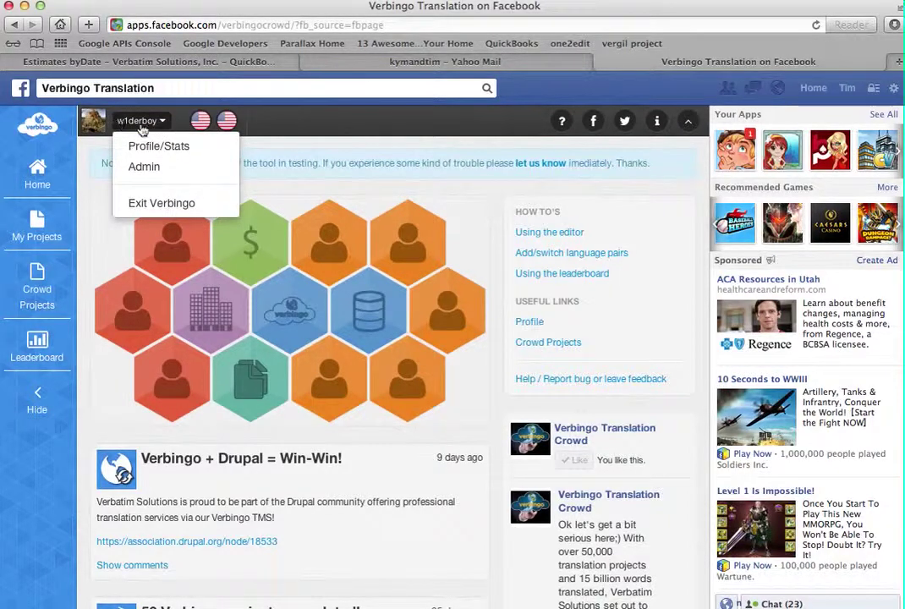
left_click(134, 124)
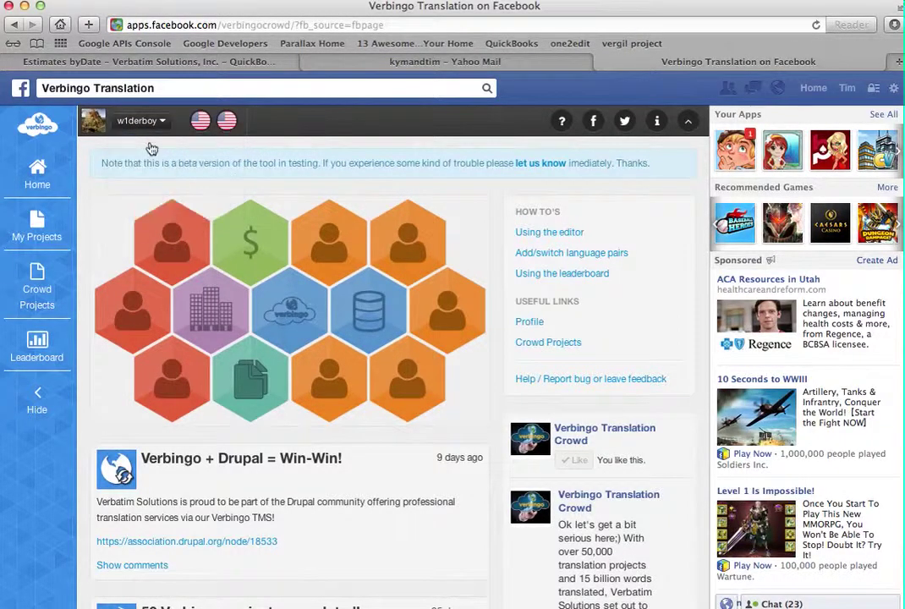
left_click(287, 314)
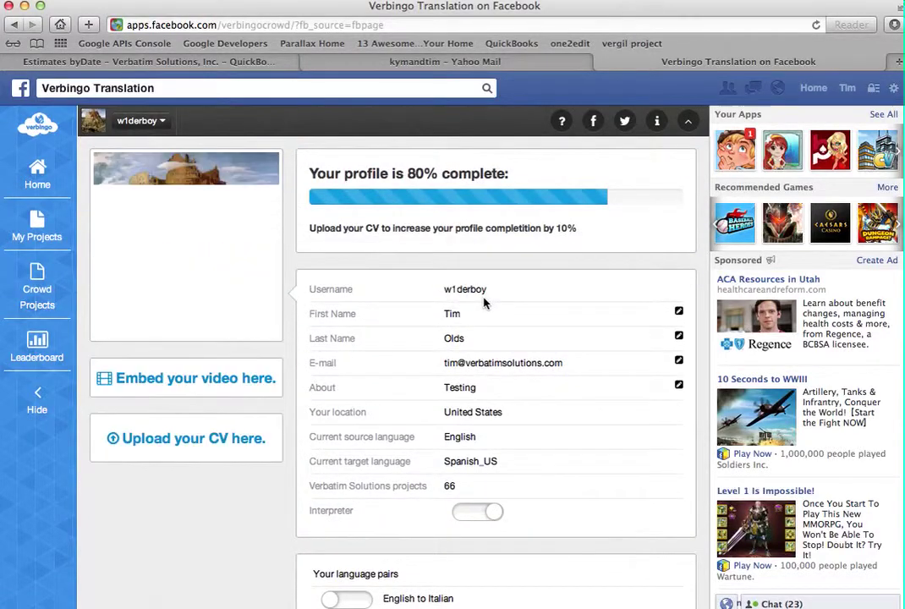
scroll(484, 302, "down", 15)
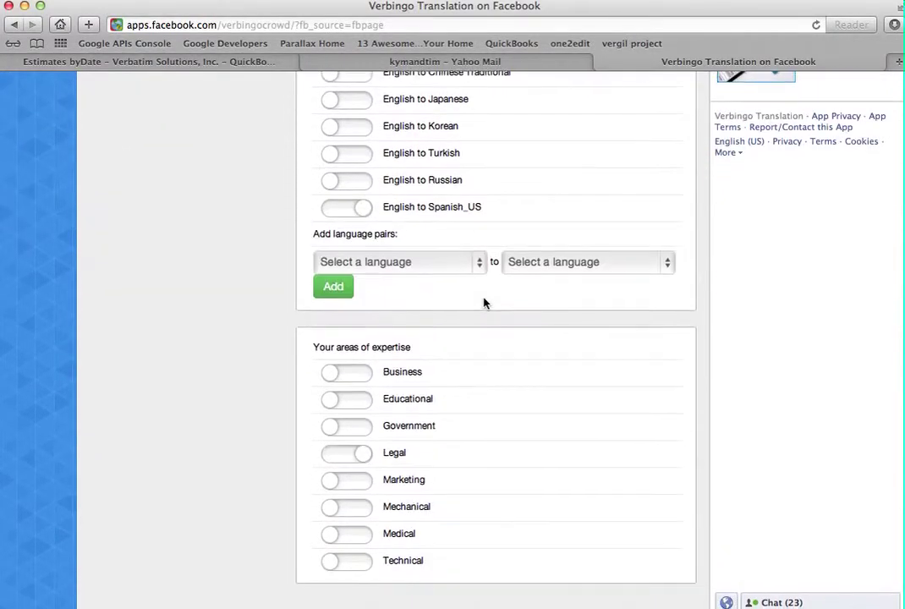
scroll(484, 302, "up", 15)
scroll(384, 322, "down", 5)
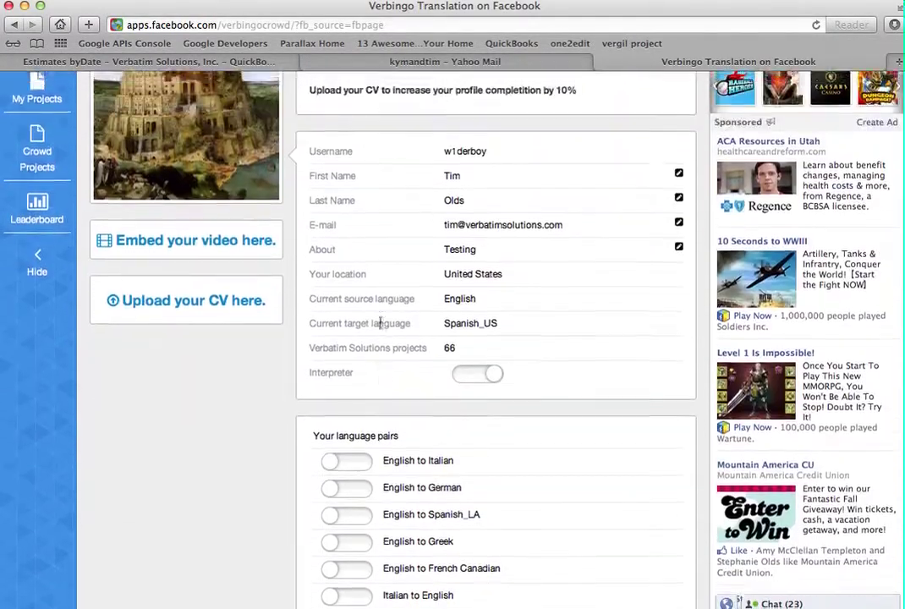
scroll(380, 323, "up", 5)
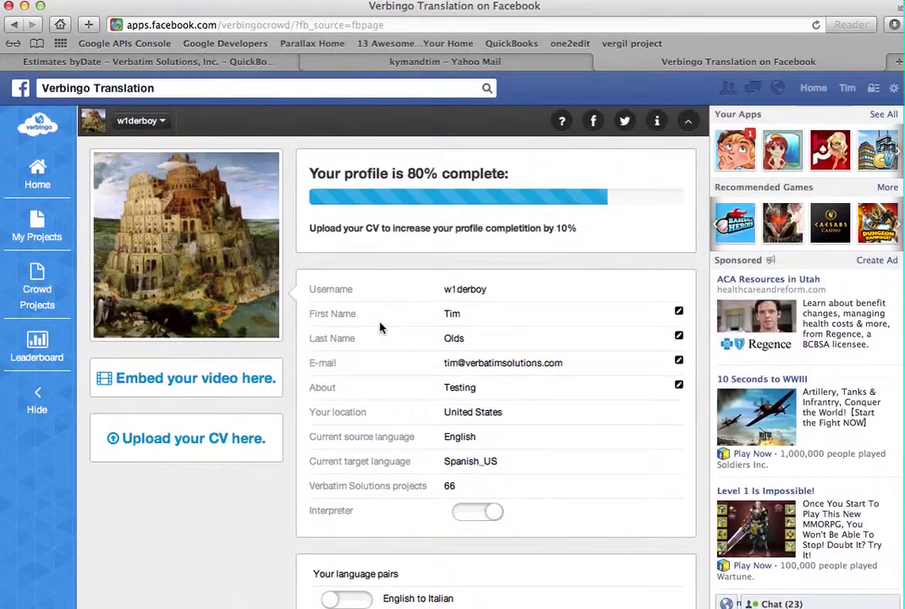
- Open the "test08: football test" English to German project from the own projects list and look through its segments
left_click(38, 221)
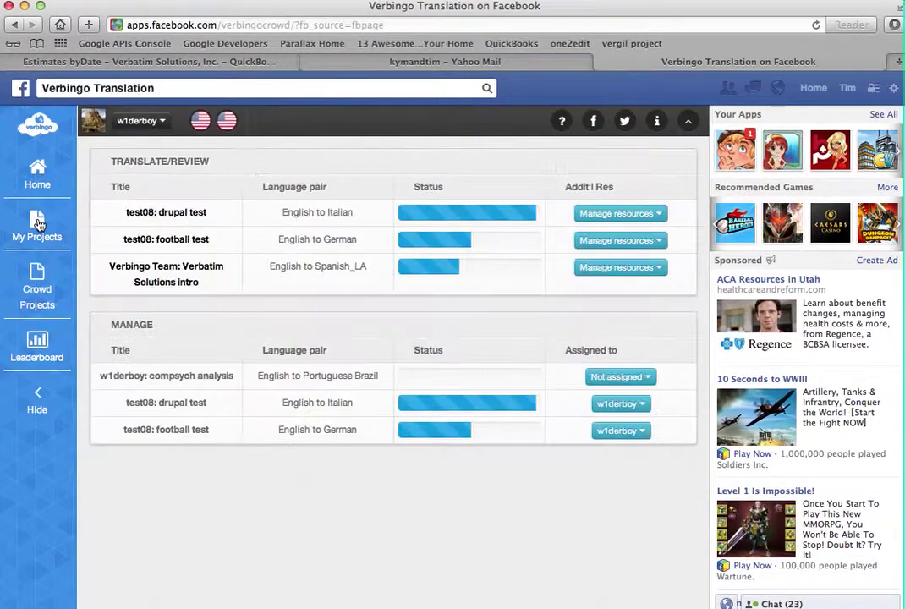
left_click(170, 243)
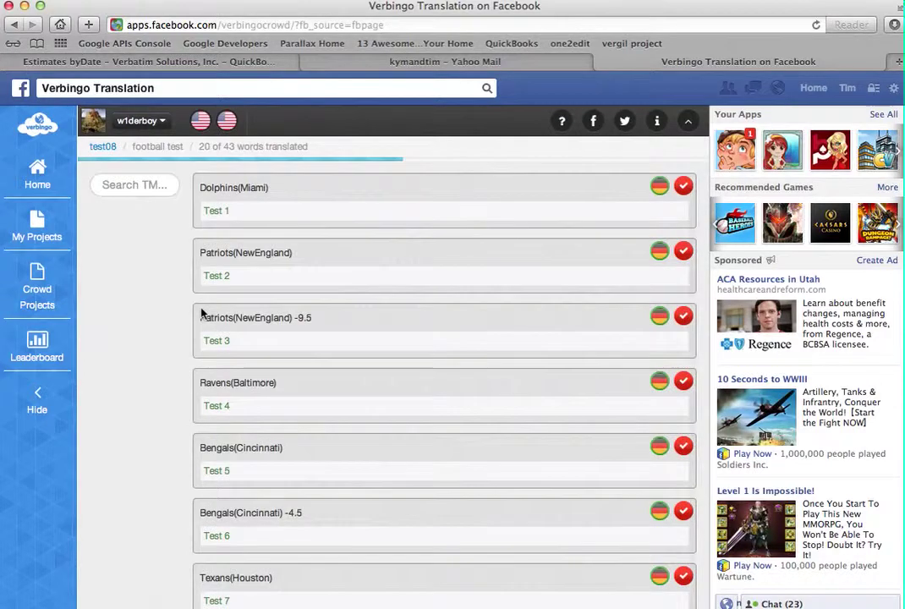
scroll(456, 227, "down", 3)
scroll(470, 228, "down", 5)
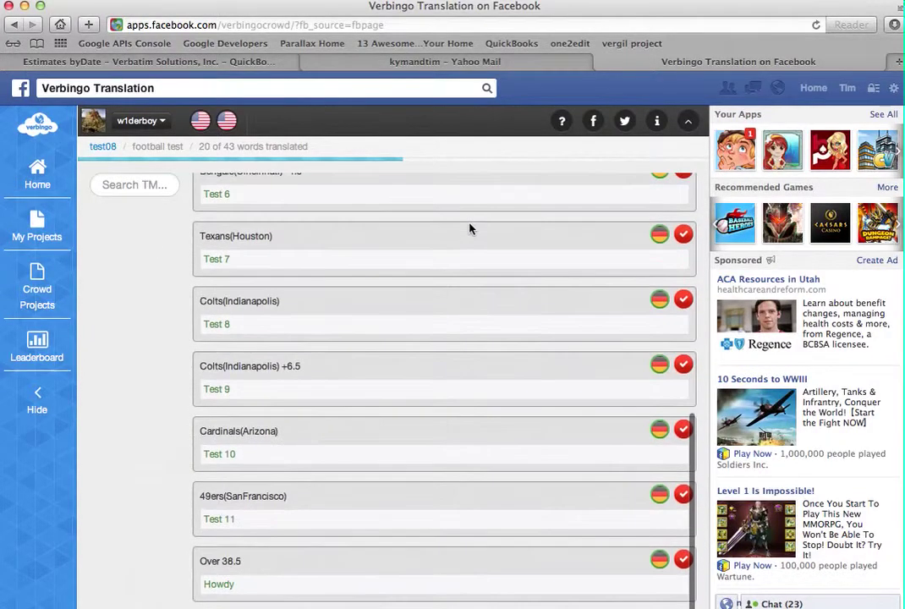
scroll(426, 355, "down", 3)
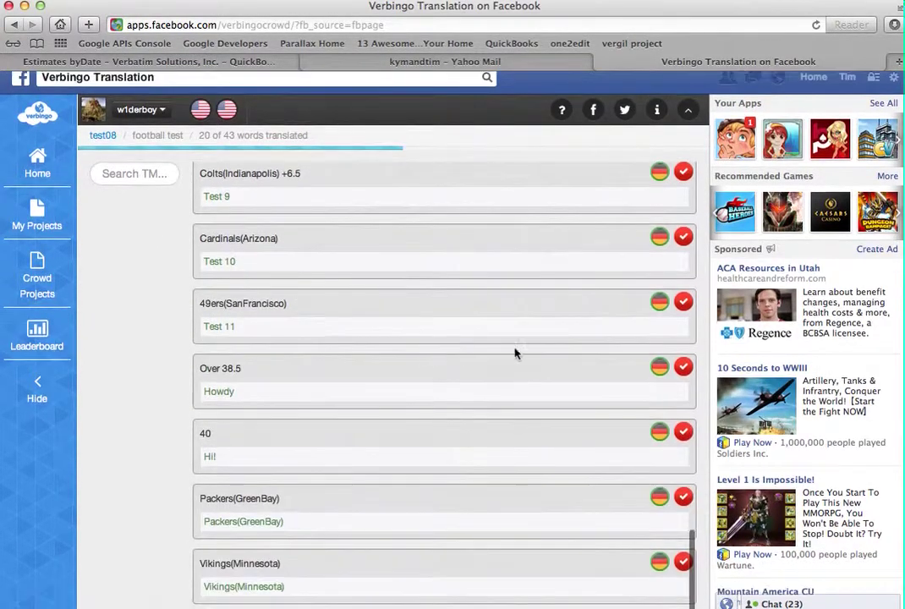
scroll(333, 296, "down", 3)
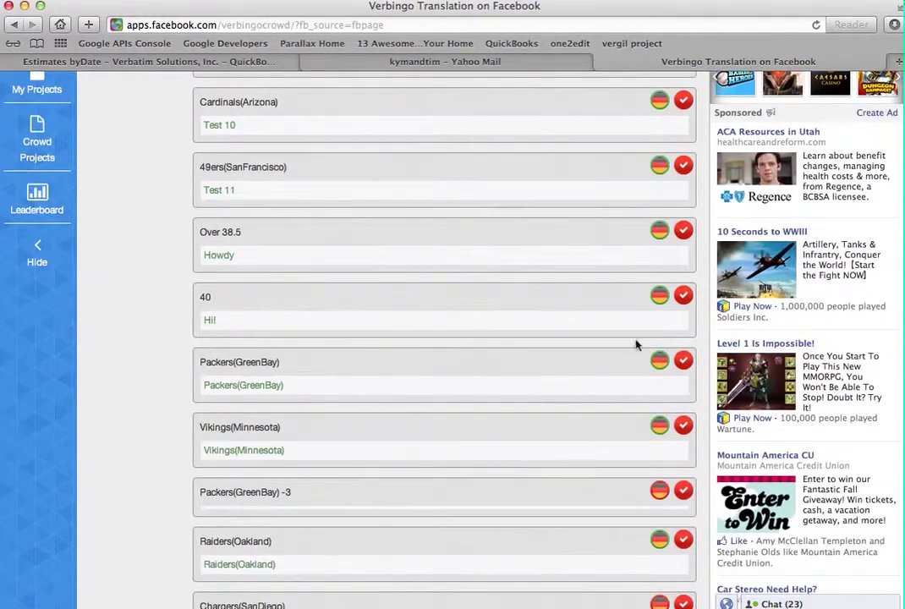
- Expand the German translation panel of the "40" segment to view its translation options
left_click(658, 297)
scroll(653, 301, "down", 3)
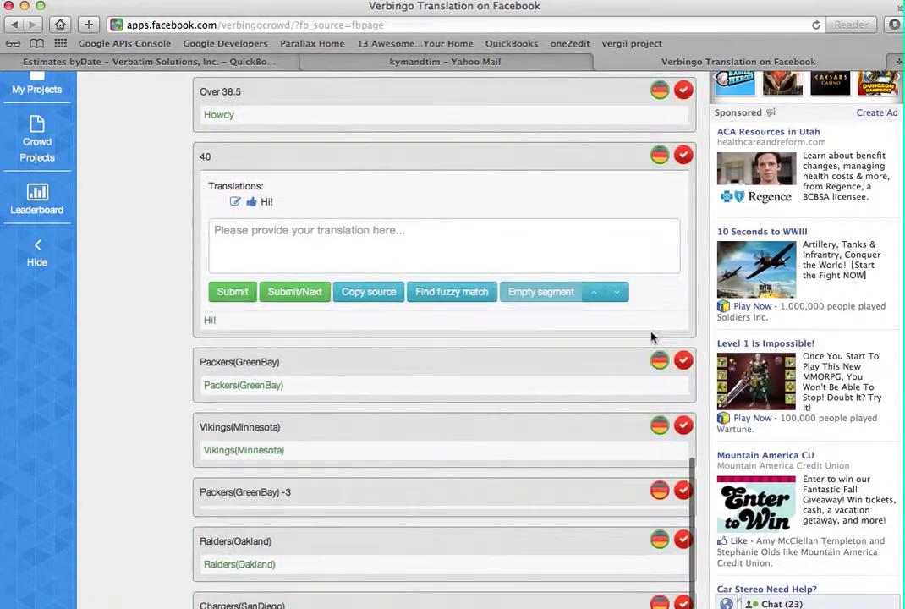
left_click(661, 155)
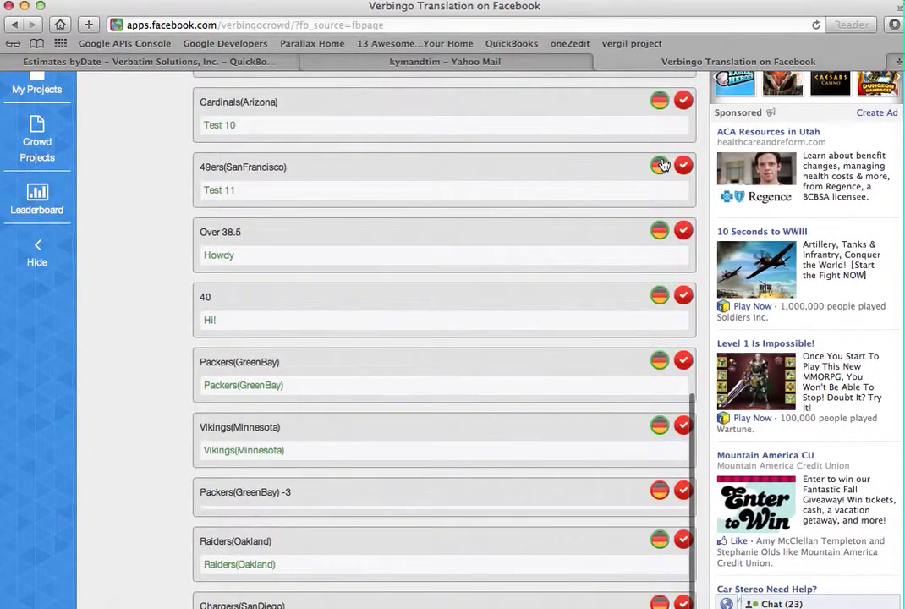
left_click(660, 296)
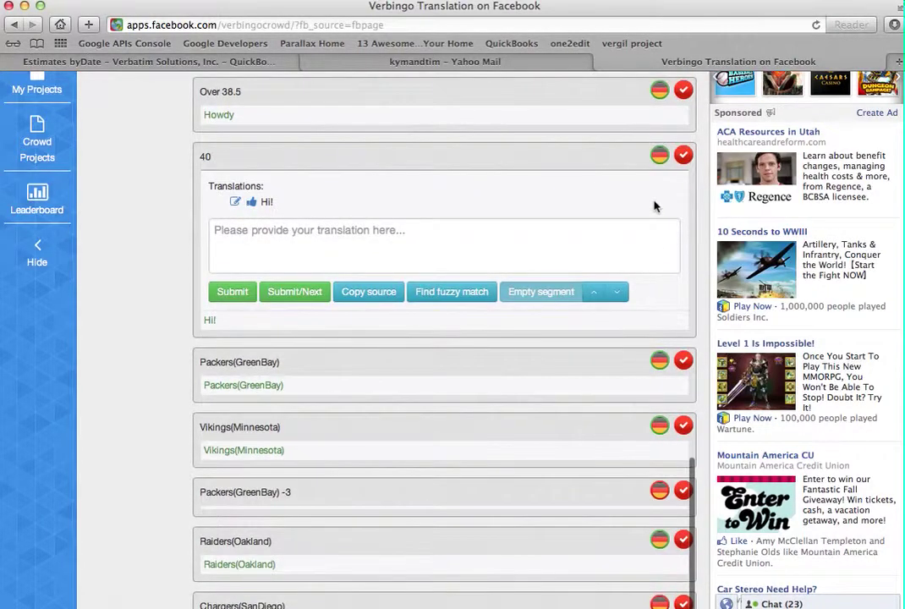
- Submit "test 3" as a new translation for the Patriots(NewEngland) segment and advance to the following segment
scroll(653, 206, "up", 10)
left_click(660, 253)
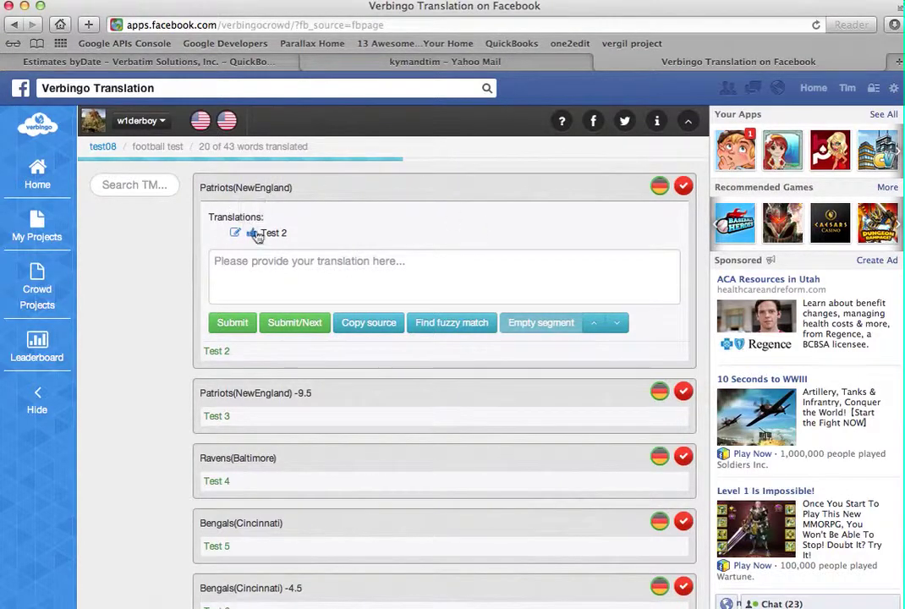
left_click(502, 281)
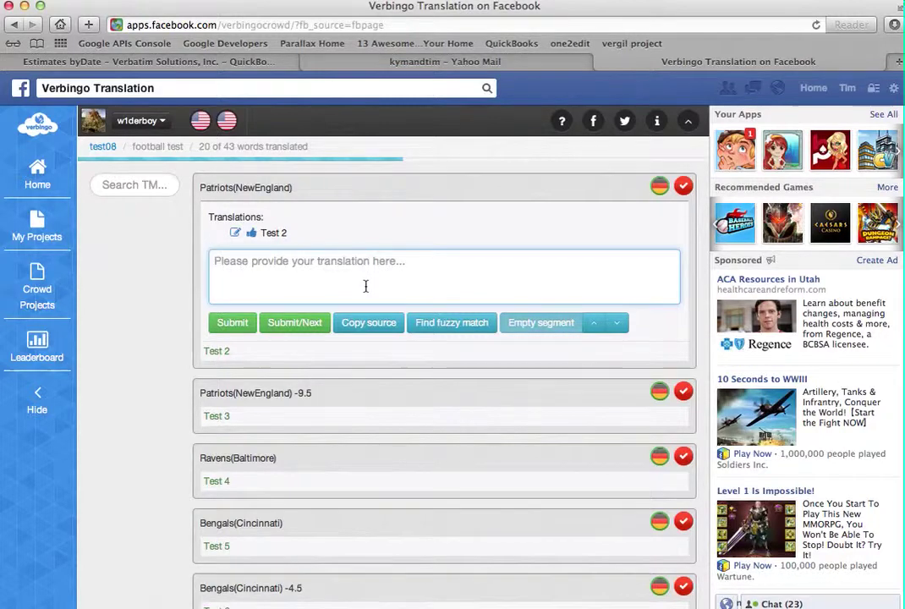
type("test 3")
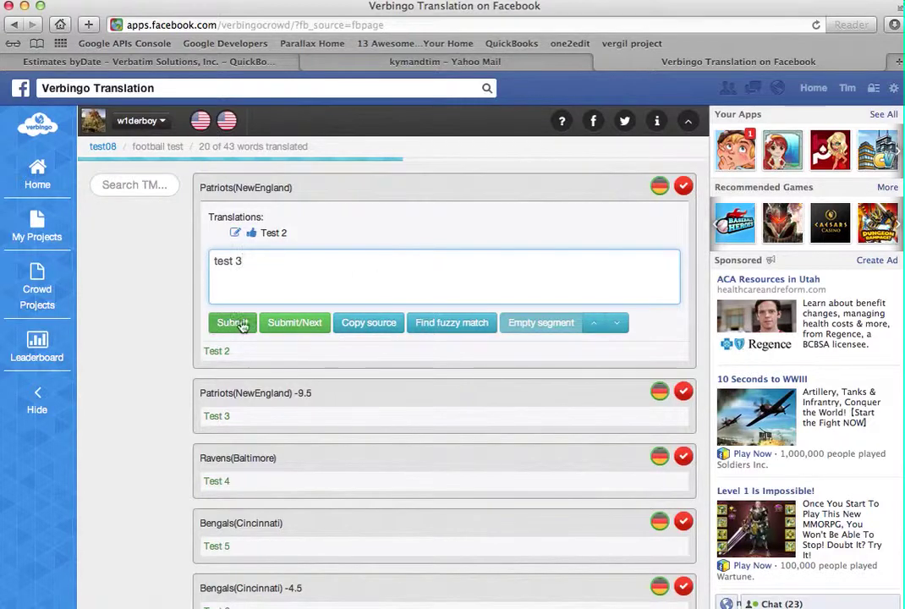
left_click(298, 323)
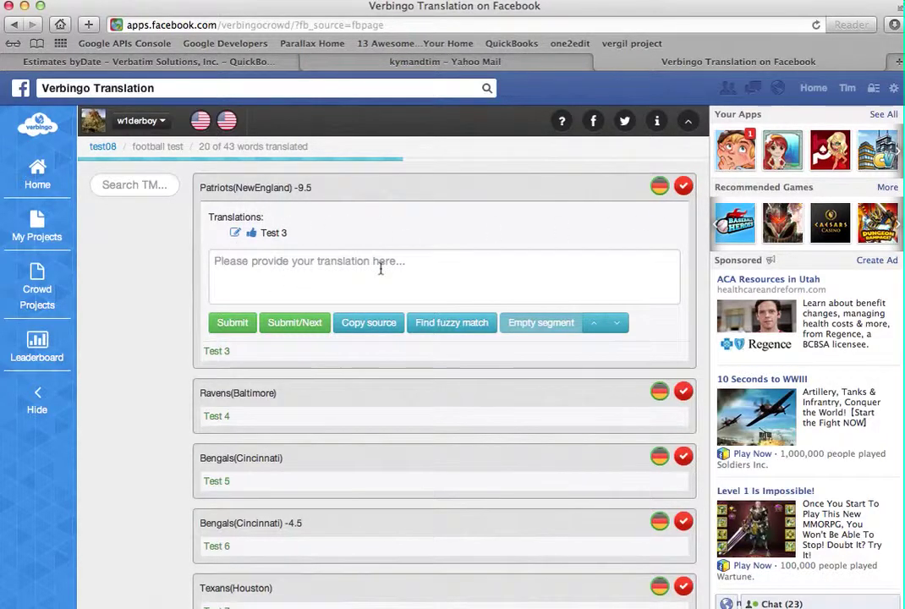
- Try editing and liking the "Test 3" translation of the Patriots(NewEngland) -9.5 segment, cancelling the edit and resetting the like
left_click(235, 233)
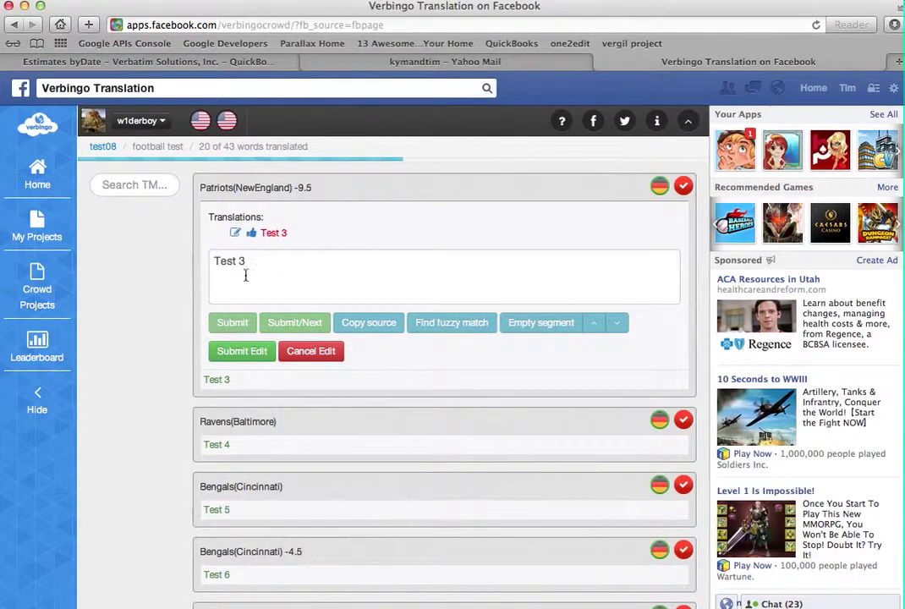
left_click(327, 350)
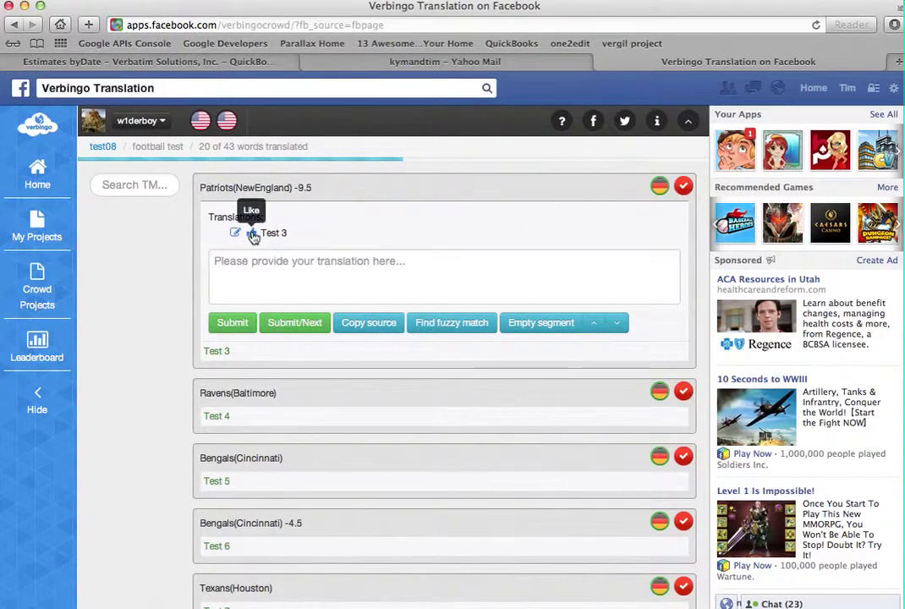
left_click(682, 189)
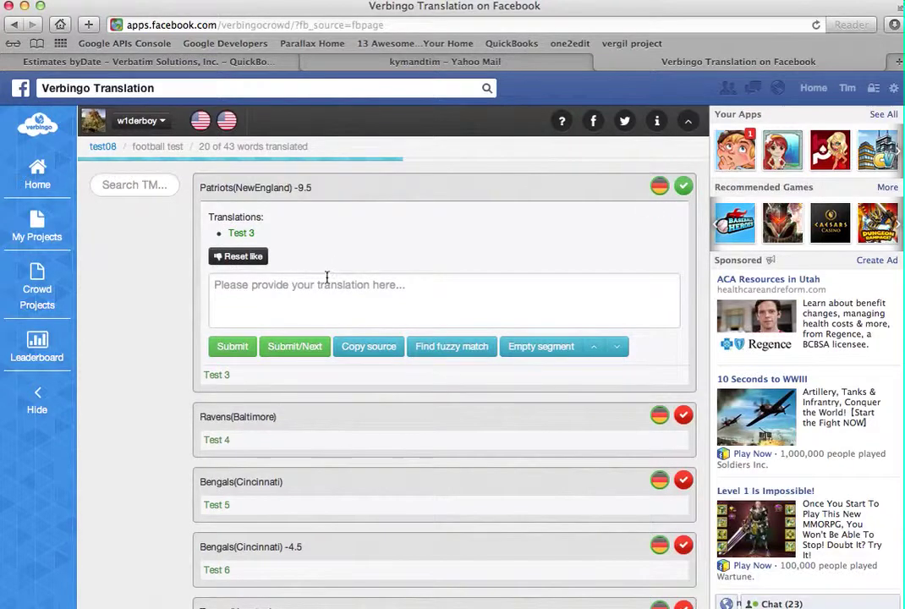
left_click(237, 256)
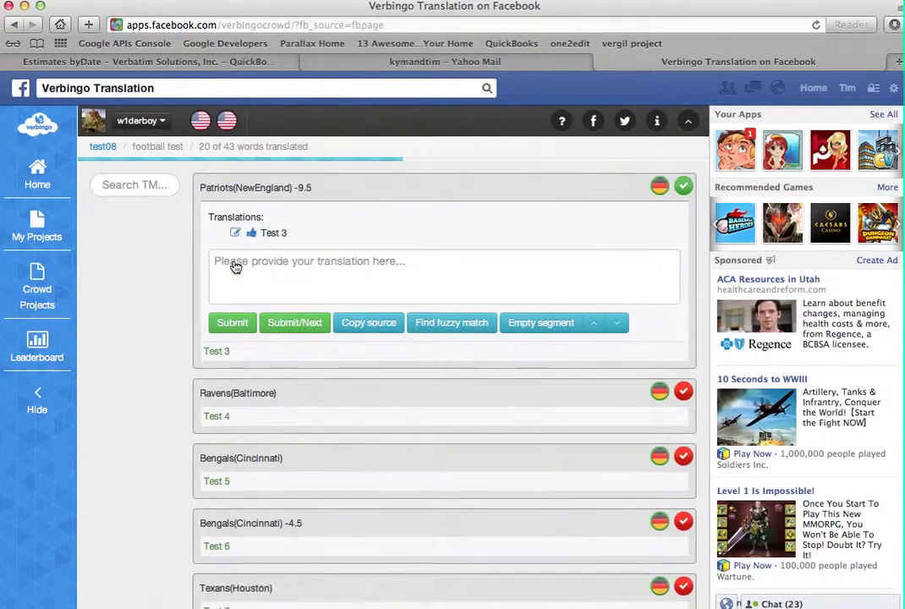
- Search the translation memory for "rave" and open the Ravens(Baltimore) segment from the matches
scroll(467, 303, "down", 10)
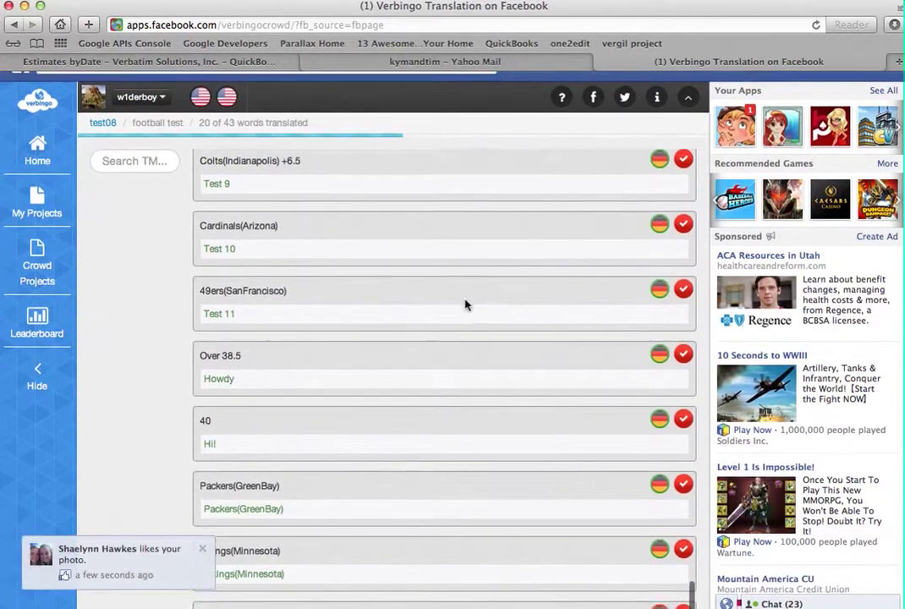
scroll(467, 302, "up", 15)
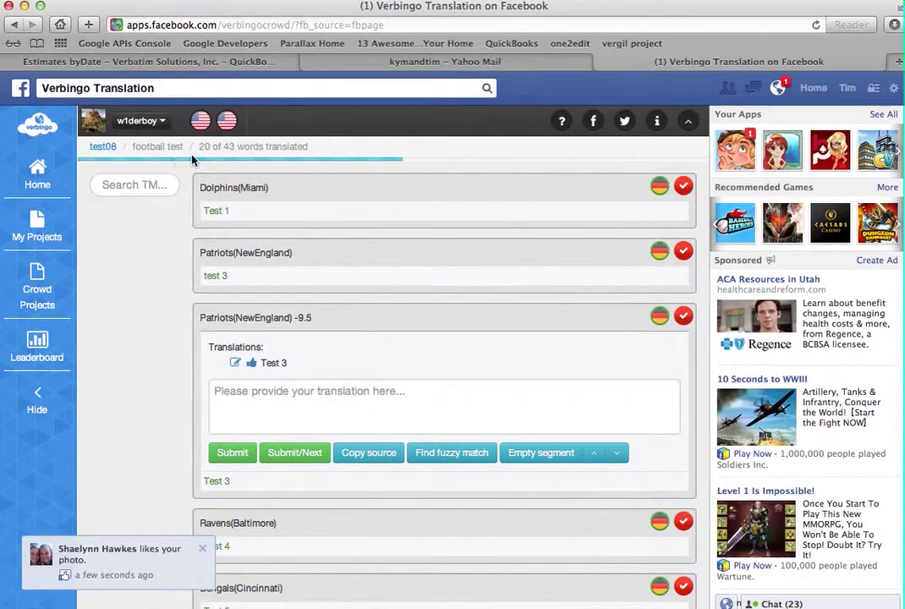
mouse_move(325, 164)
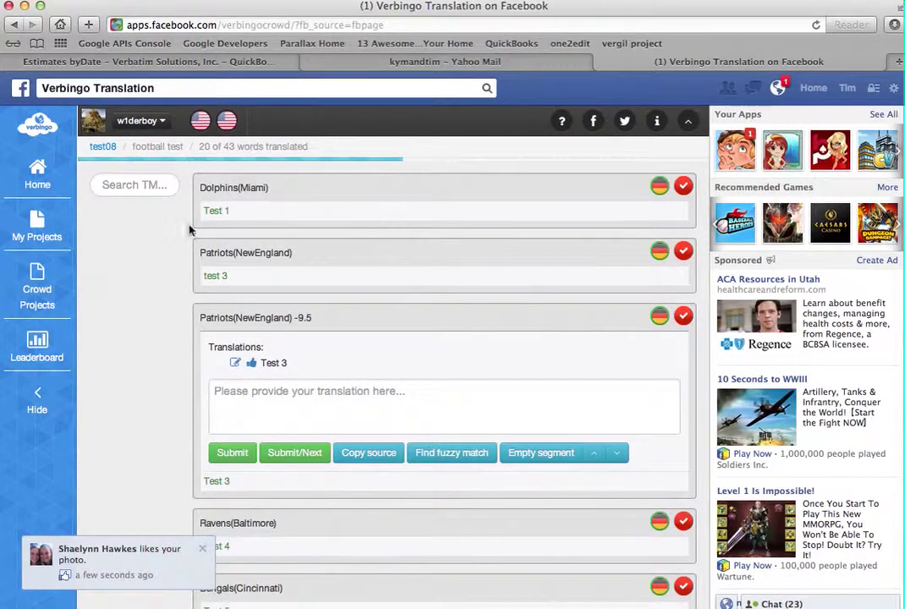
left_click(132, 184)
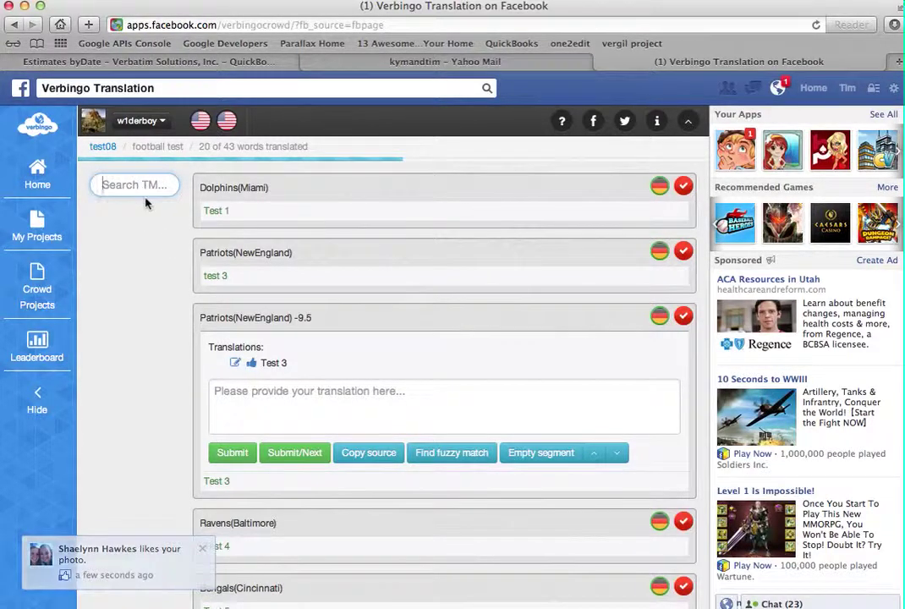
type("rav")
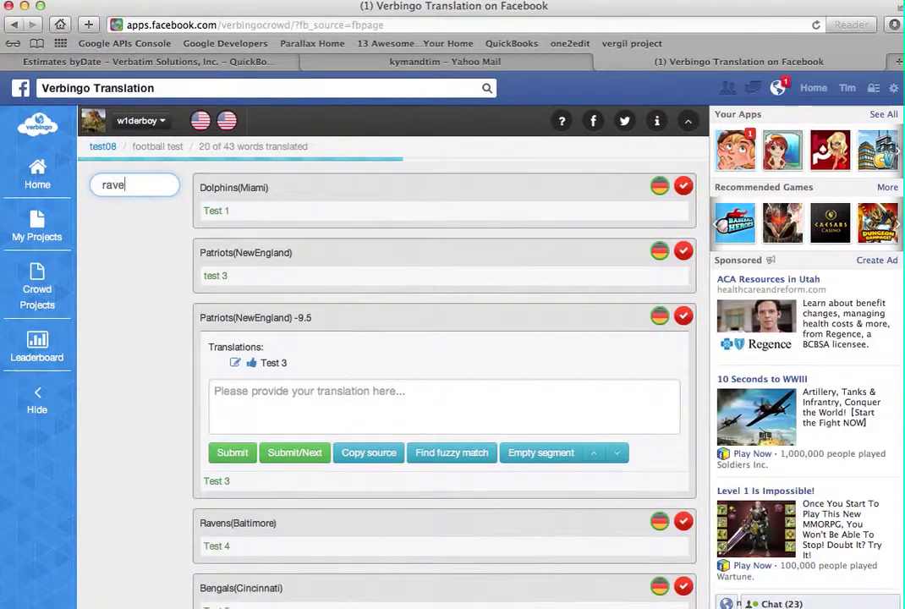
type("e")
key("Return")
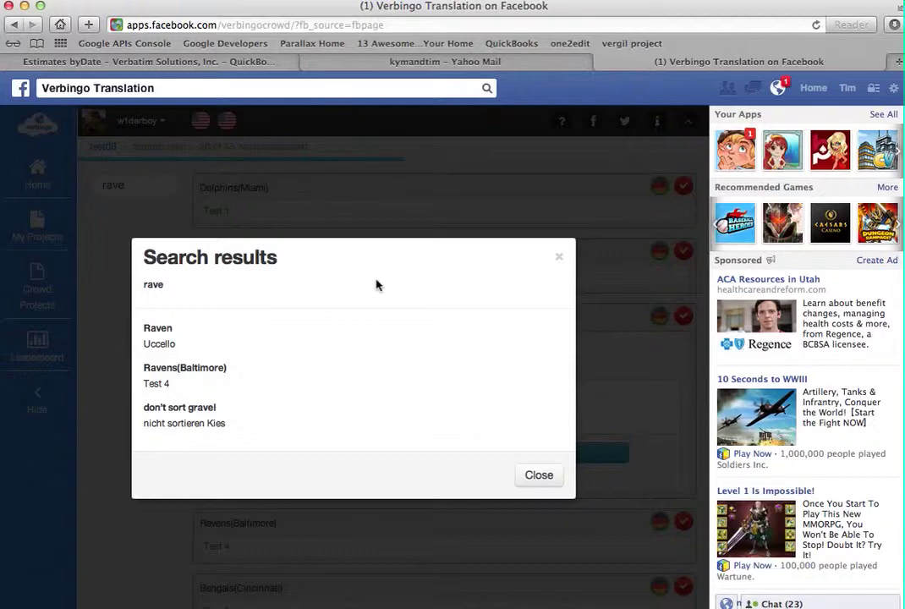
scroll(360, 310, "down", 2)
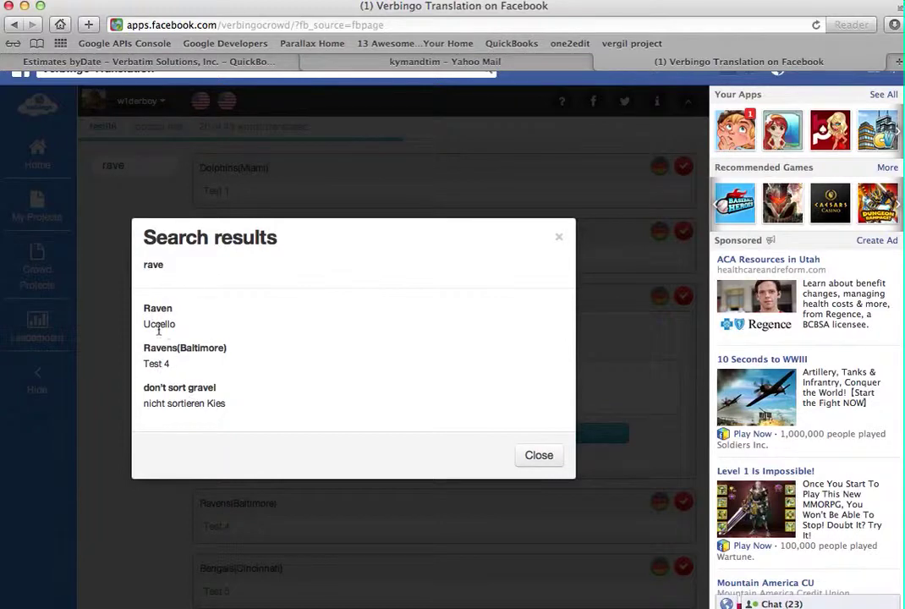
left_click(191, 350)
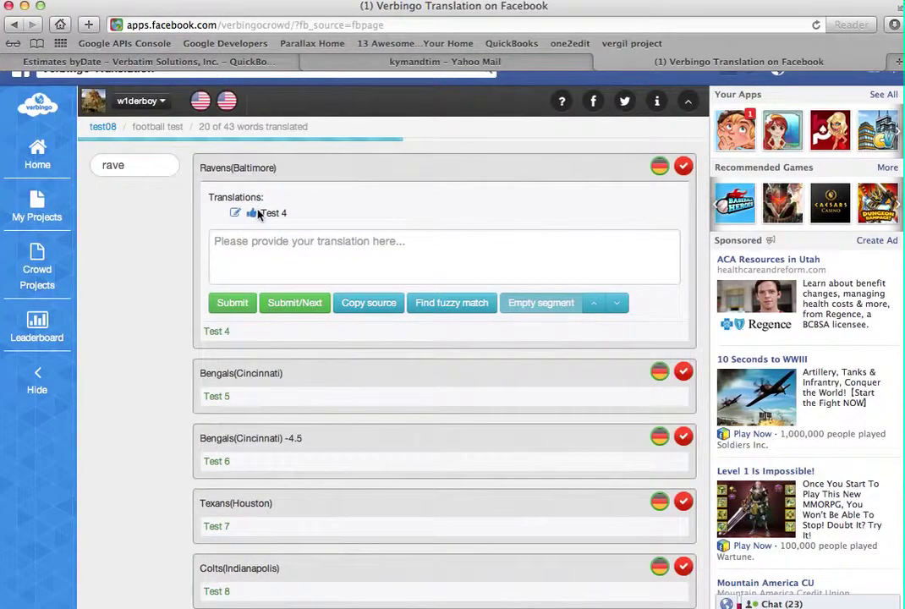
- Search the translation memory for "rave" again, highlight the German translation of "don't sort gravel" in the matches, and close the results
left_click(160, 160)
key("Return")
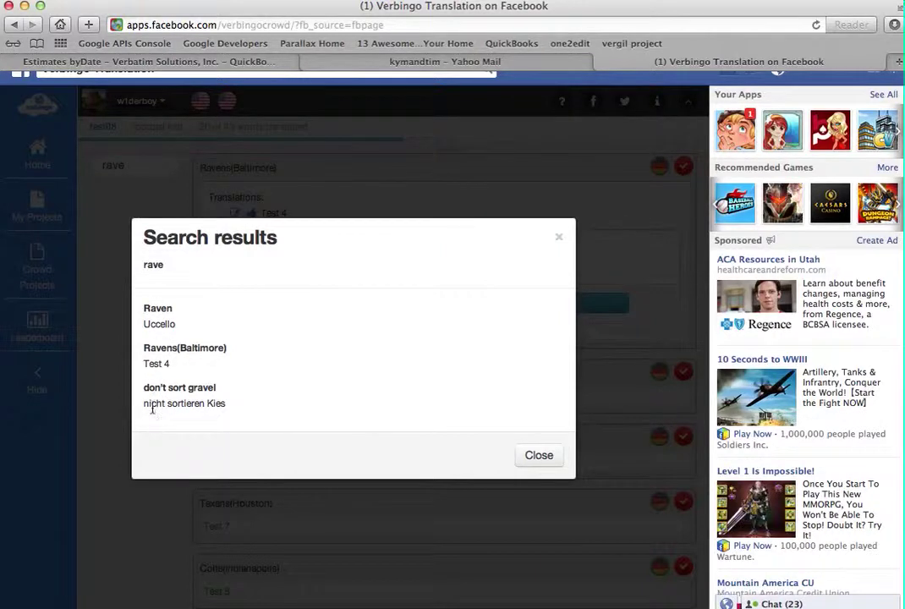
left_click_drag(153, 407, 210, 409)
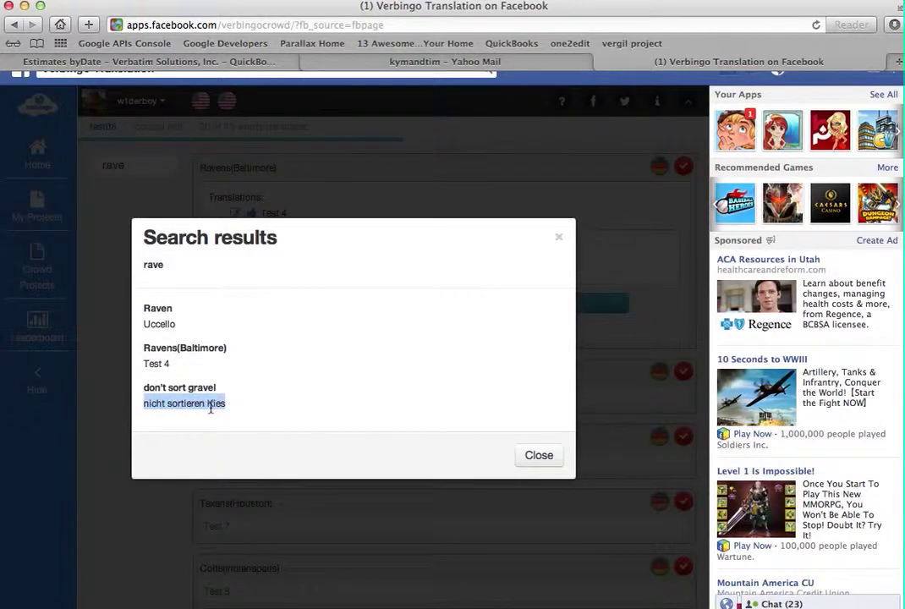
left_click(559, 240)
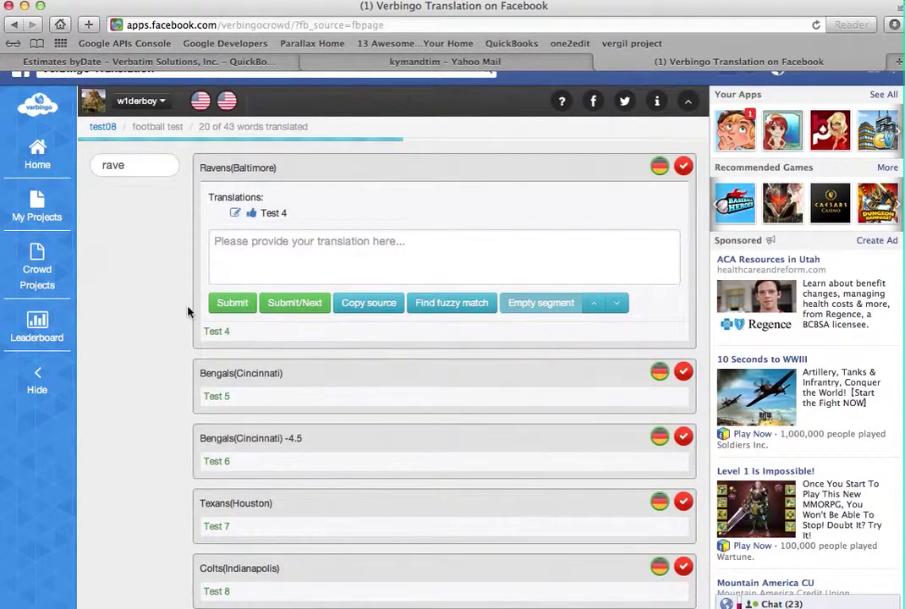
- Look through the whole football test segment list, checking which segments have a German translation and which are still empty
scroll(188, 312, "up", 1)
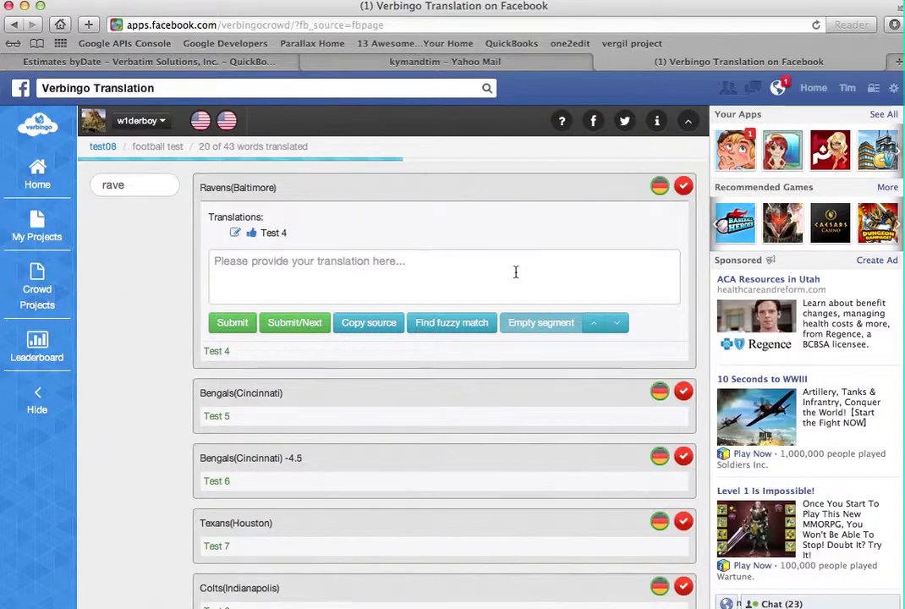
scroll(514, 272, "down", 10)
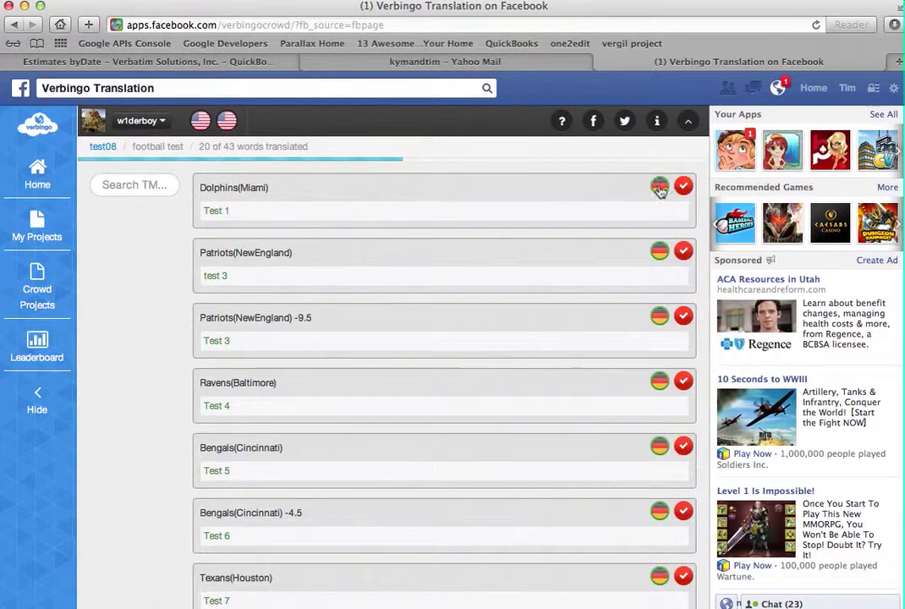
scroll(660, 189, "down", 10)
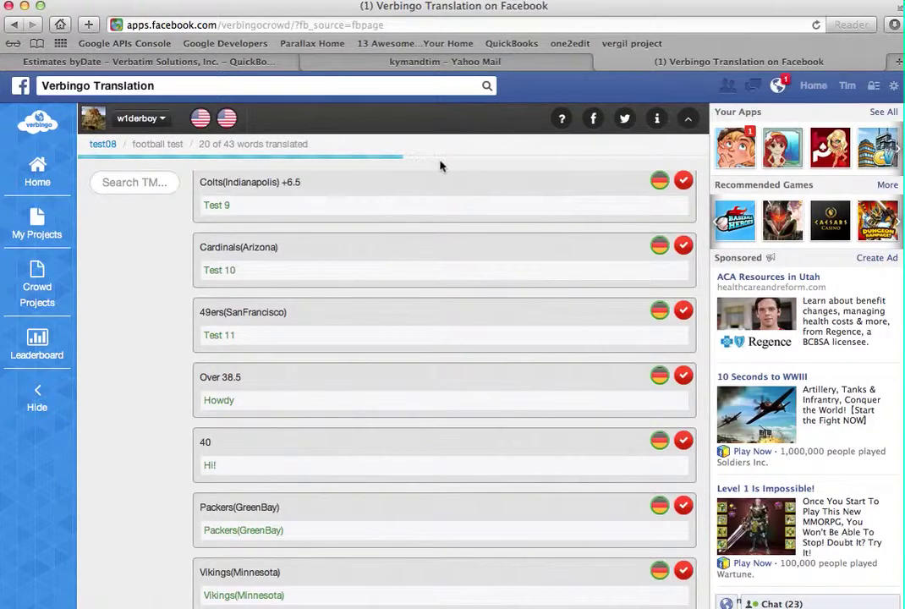
scroll(597, 357, "down", 5)
scroll(664, 454, "down", 5)
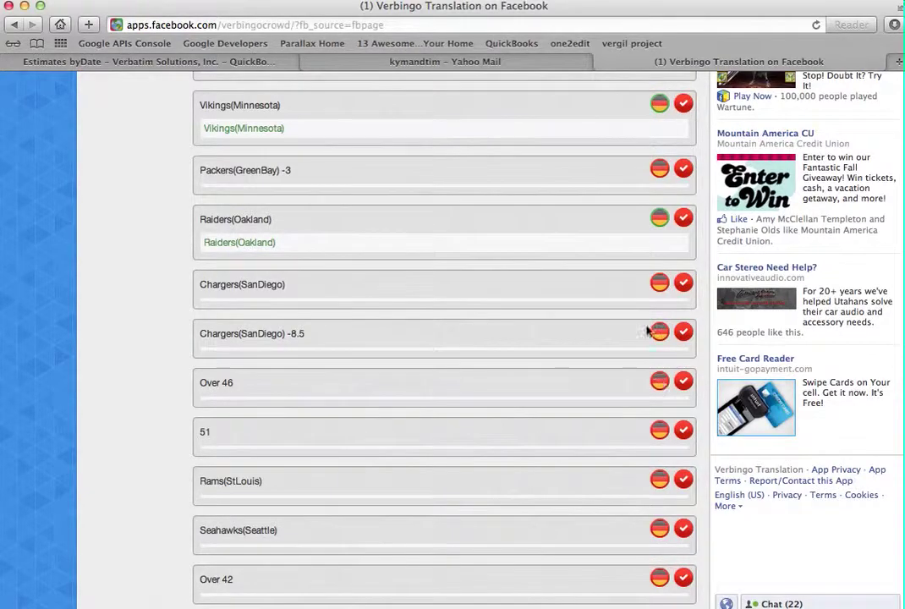
scroll(655, 374, "down", 8)
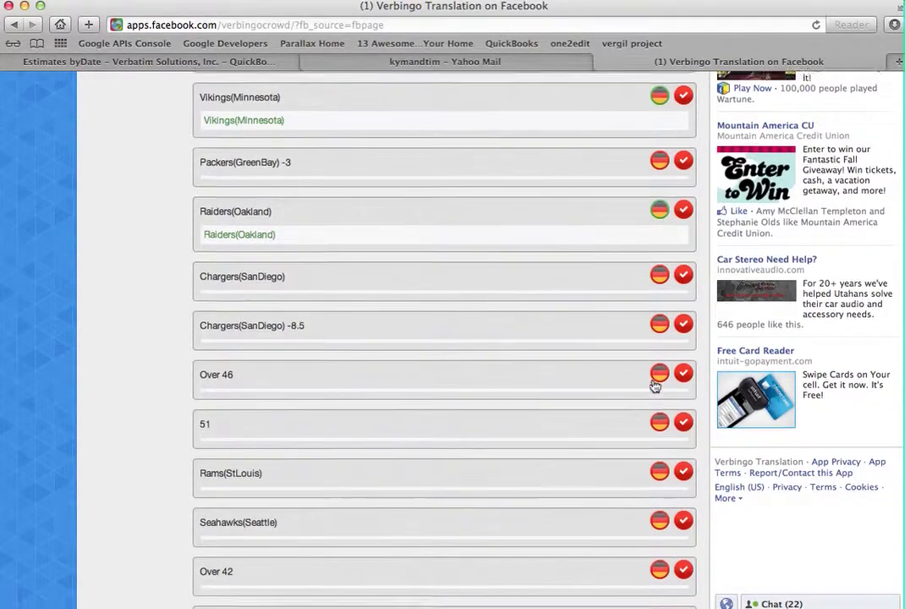
scroll(654, 384, "up", 9)
scroll(652, 384, "up", 10)
scroll(366, 337, "down", 6)
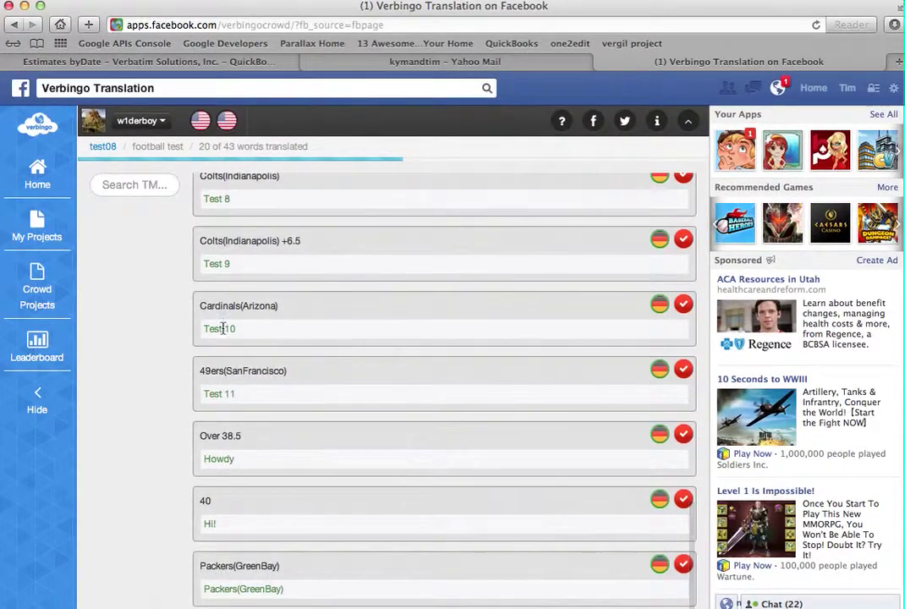
scroll(220, 328, "down", 5)
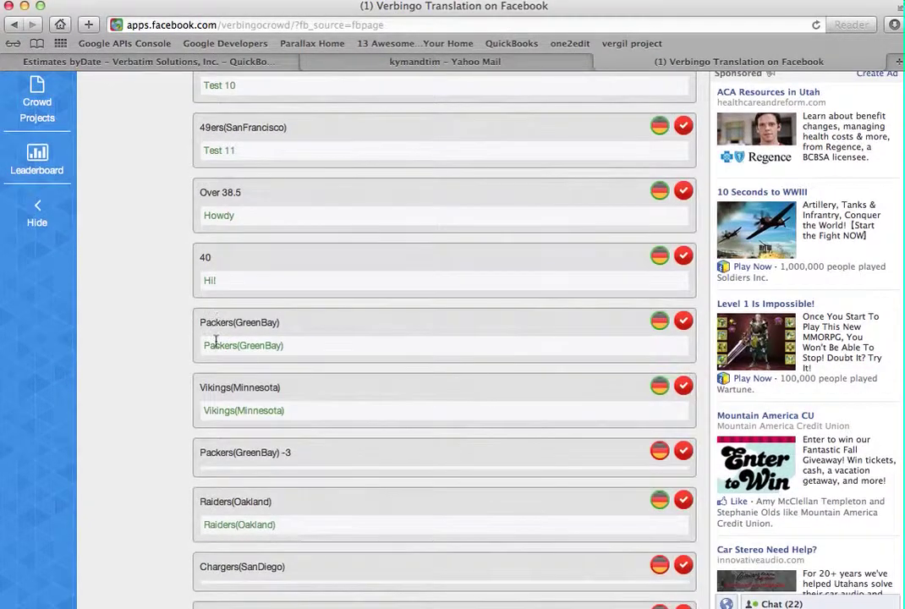
scroll(218, 333, "down", 4)
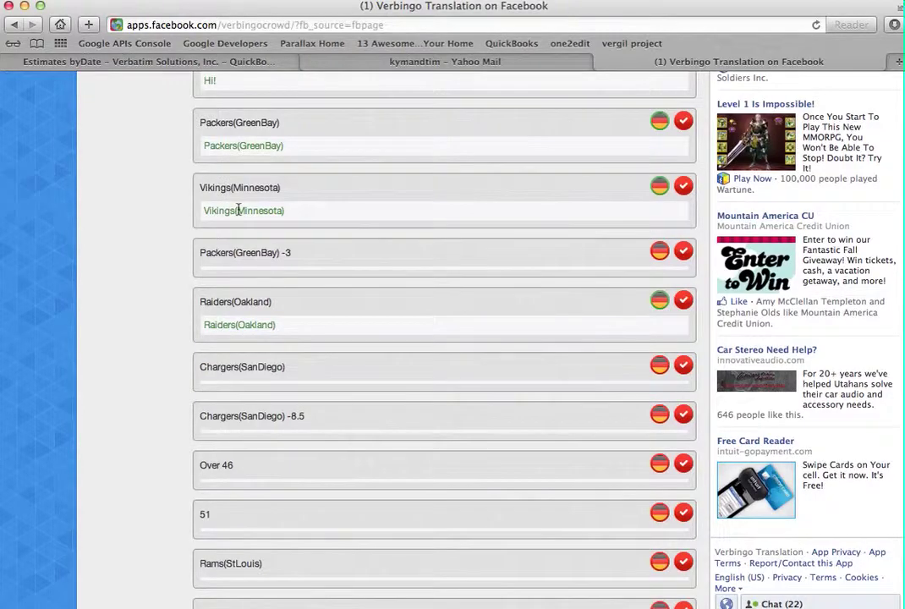
scroll(225, 319, "down", 3)
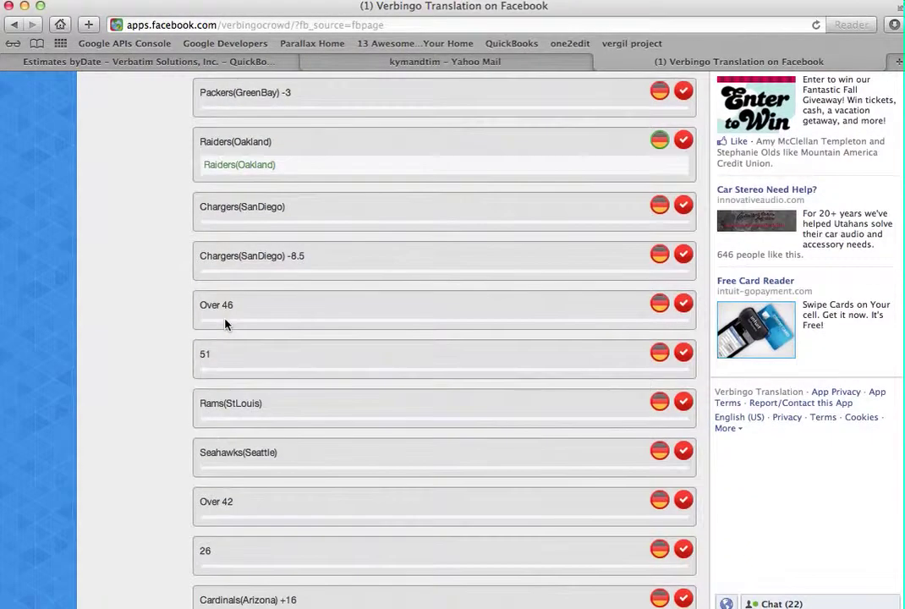
scroll(225, 319, "down", 5)
scroll(225, 319, "up", 15)
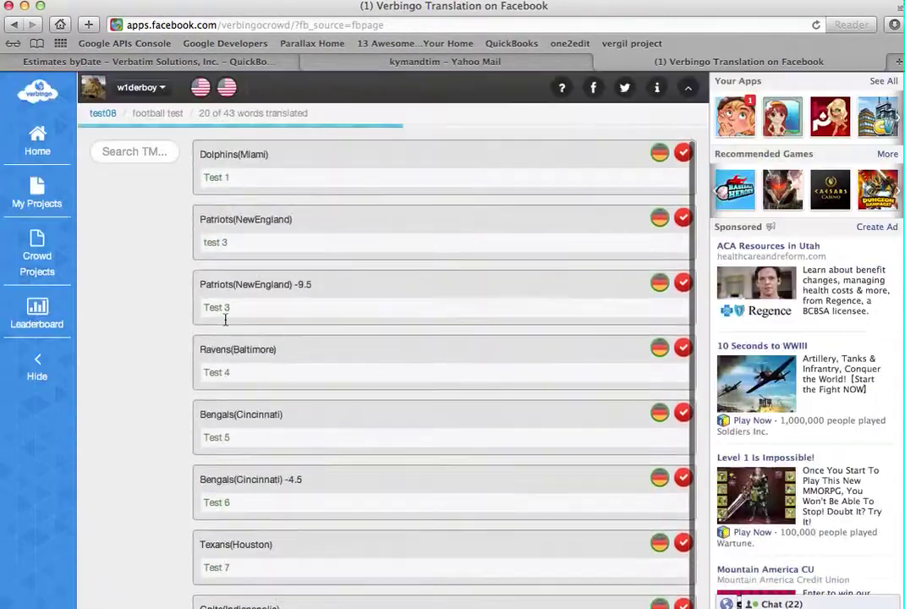